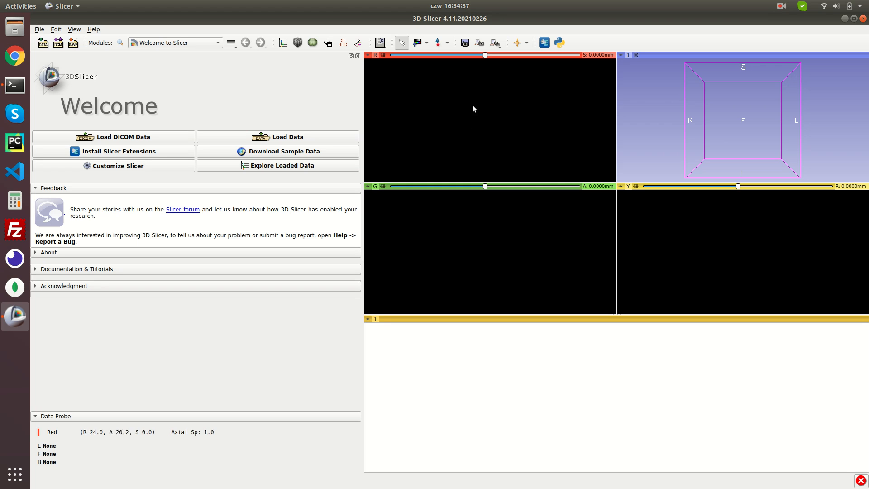
# Find and install the SlicerRadiomics extension from the Extension Manager
pyautogui.click(544, 43)
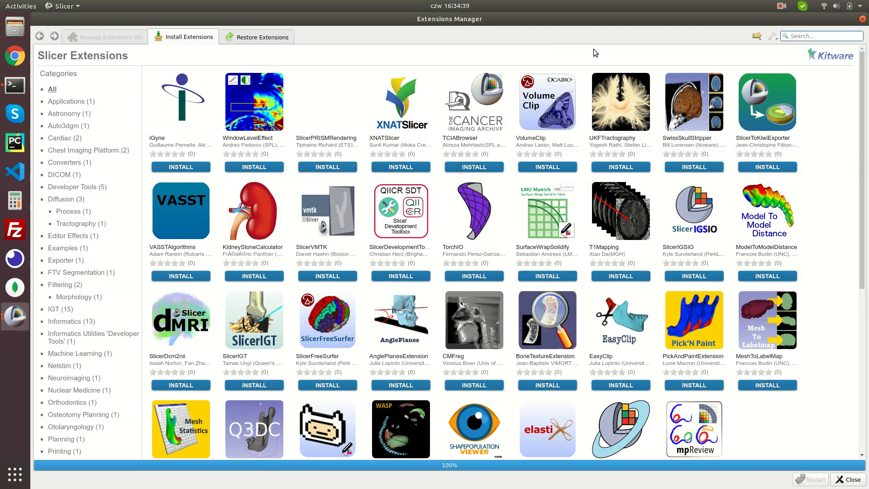
pyautogui.click(797, 36)
pyautogui.write('radiomi')
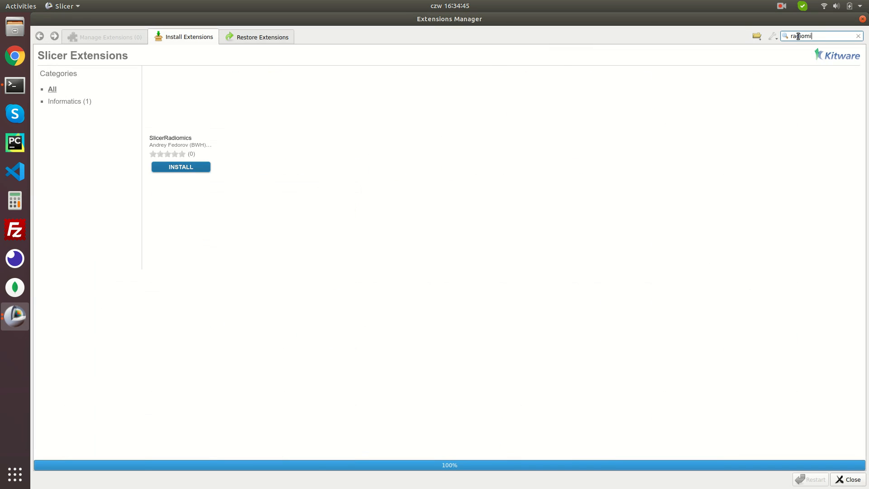
pyautogui.click(200, 166)
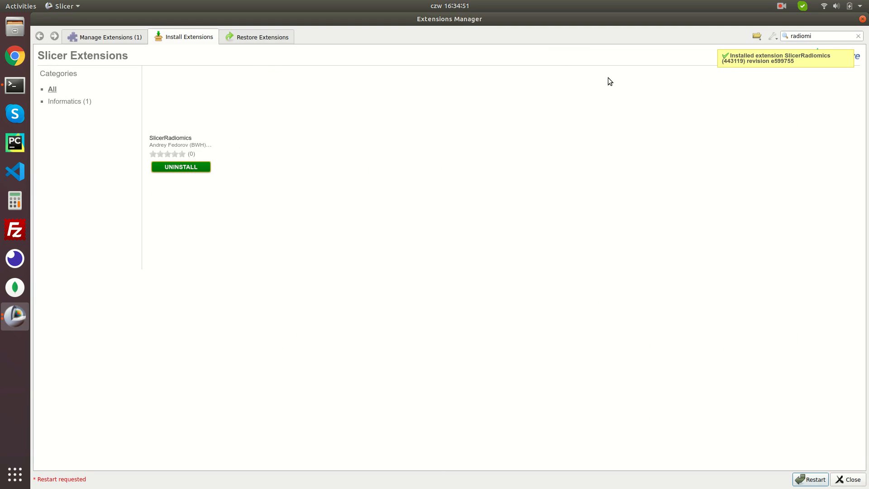
# Install the PETTumorSegmentation extension, then restart 3D Slicer and confirm
pyautogui.doubleClick(813, 38)
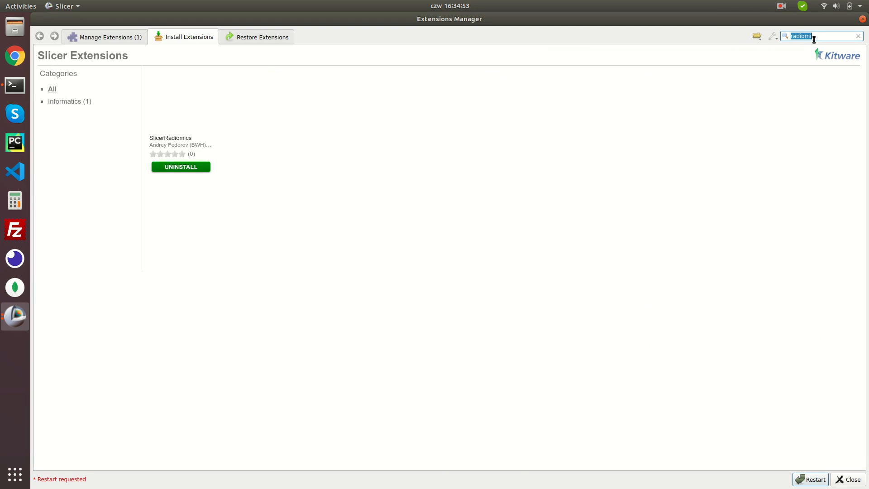
pyautogui.write('PETtumor')
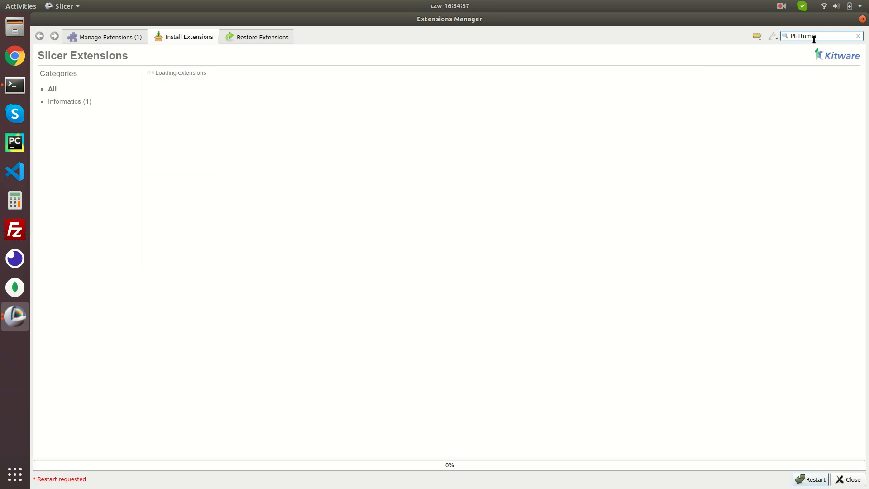
pyautogui.write('se')
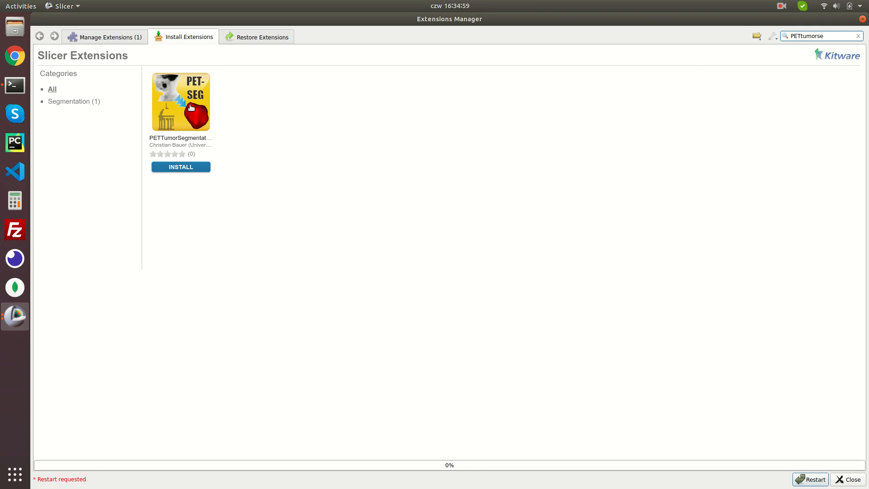
pyautogui.click(170, 167)
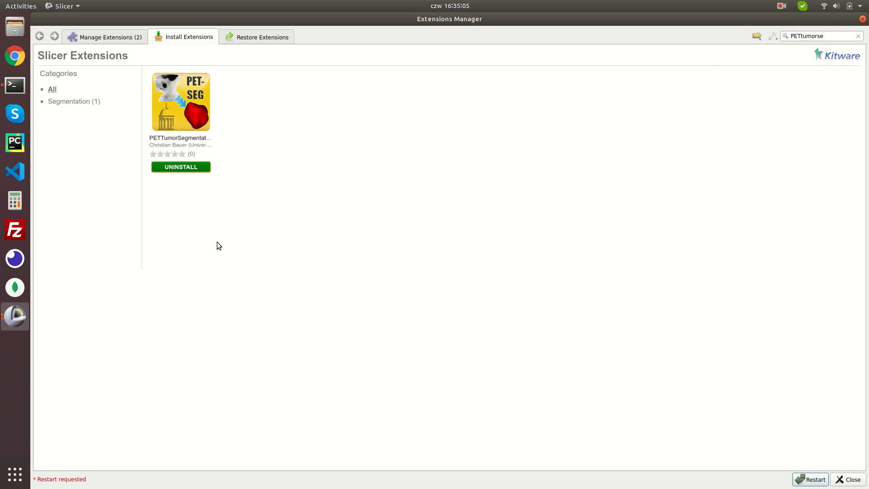
pyautogui.click(809, 479)
pyautogui.click(470, 237)
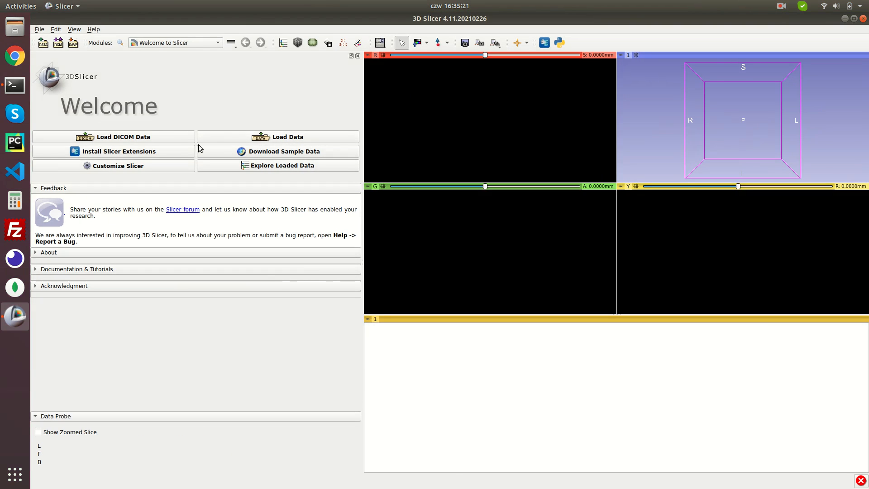
# Import the data/cd3 folder into the DICOM database and load the ACRIN-FLT-Breast_001 PET-CT series
pyautogui.click(152, 138)
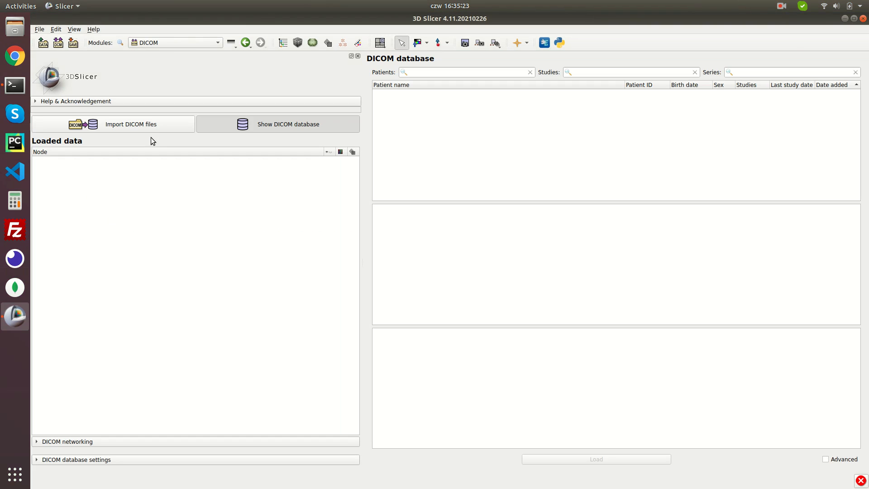
pyautogui.click(156, 126)
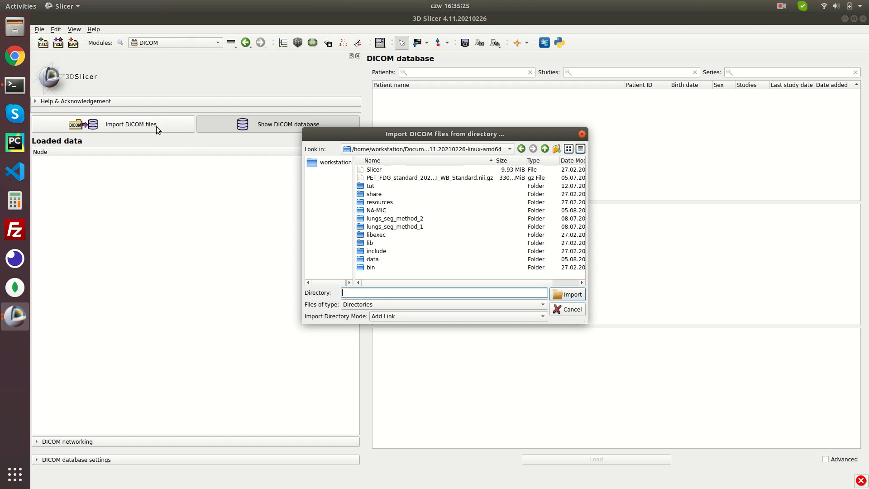
pyautogui.doubleClick(382, 258)
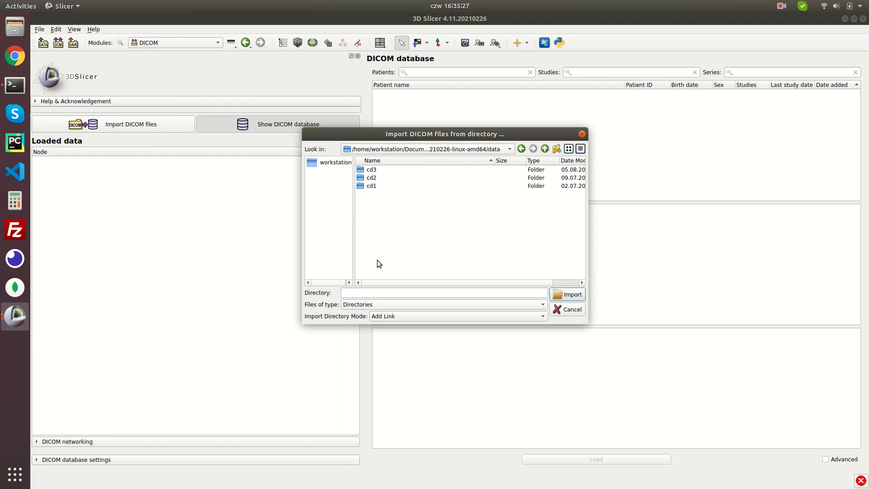
pyautogui.click(375, 170)
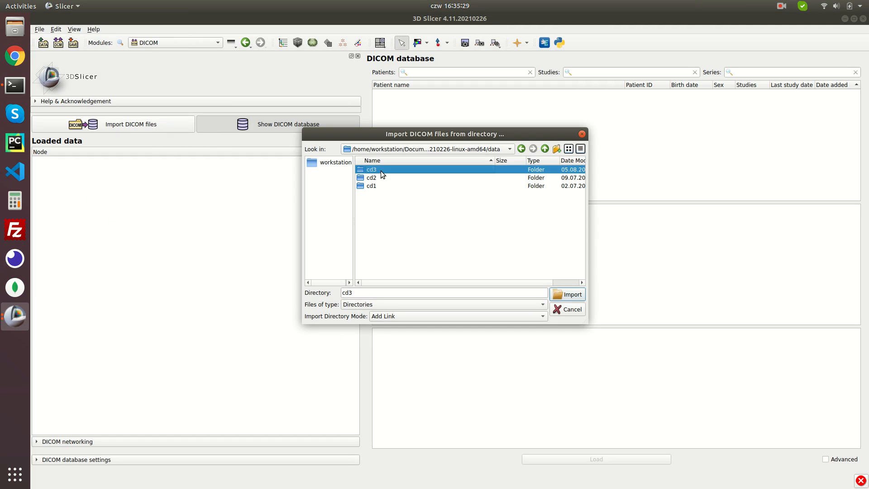
pyautogui.click(561, 297)
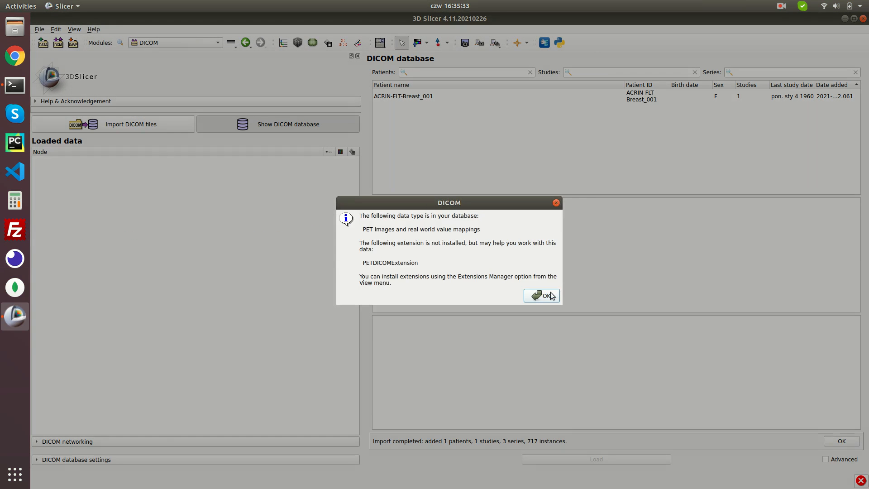
pyautogui.click(547, 297)
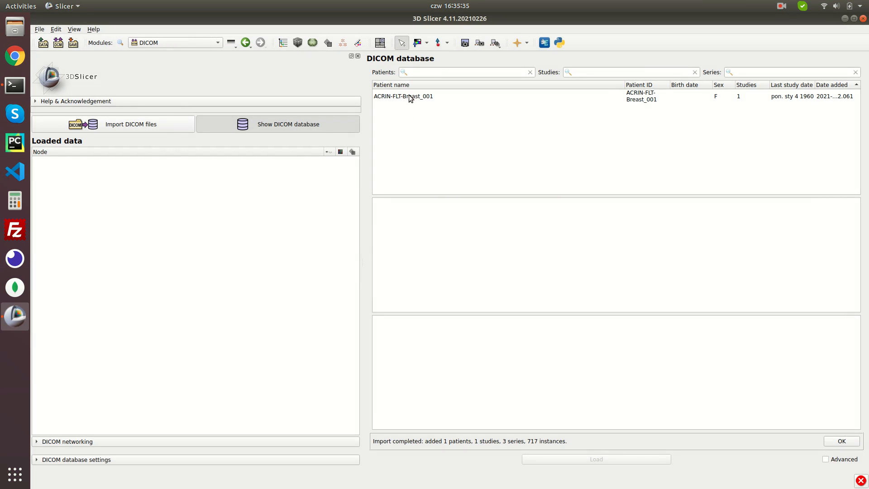
pyautogui.click(409, 96)
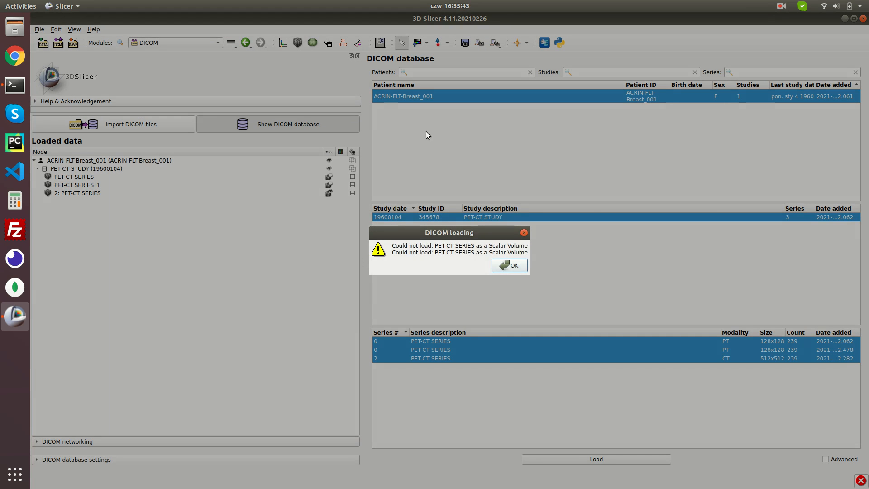
pyautogui.click(509, 265)
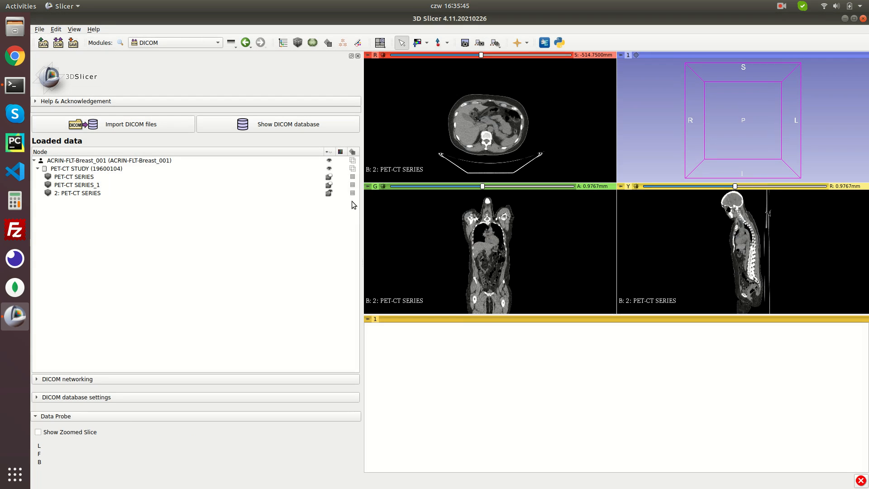
# Show PET-CT SERIES in the slice views, then enlarge and zoom the views
pyautogui.click(329, 176)
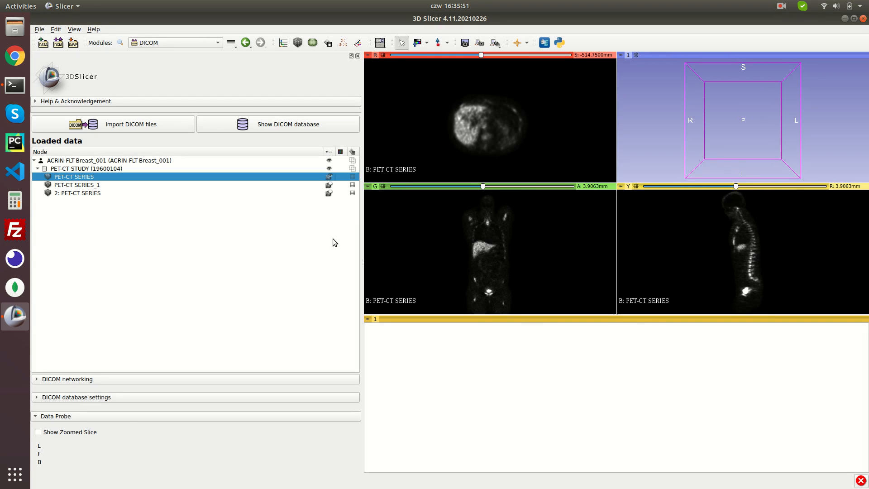
pyautogui.moveTo(540, 321); pyautogui.dragTo(540, 418)
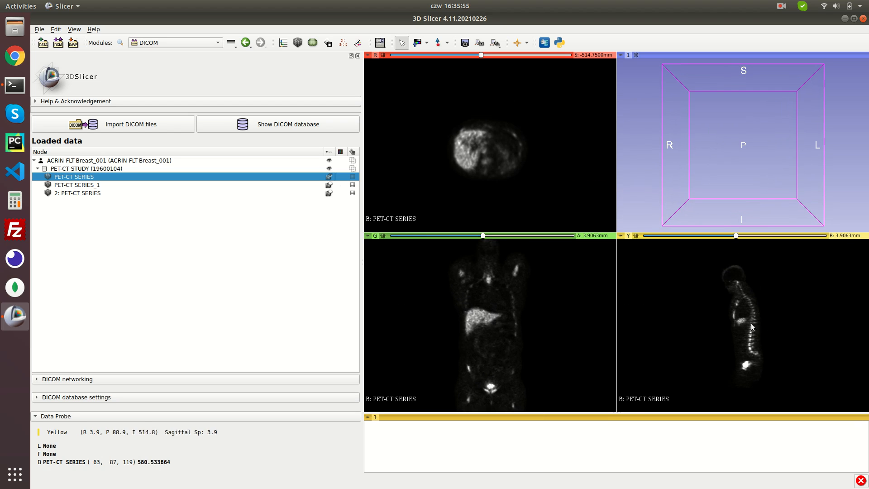
pyautogui.keyDown('ctrl'); pyautogui.scroll(3, 750, 323); pyautogui.keyUp('ctrl')
pyautogui.keyDown('ctrl'); pyautogui.scroll(4, 482, 109); pyautogui.keyUp('ctrl')
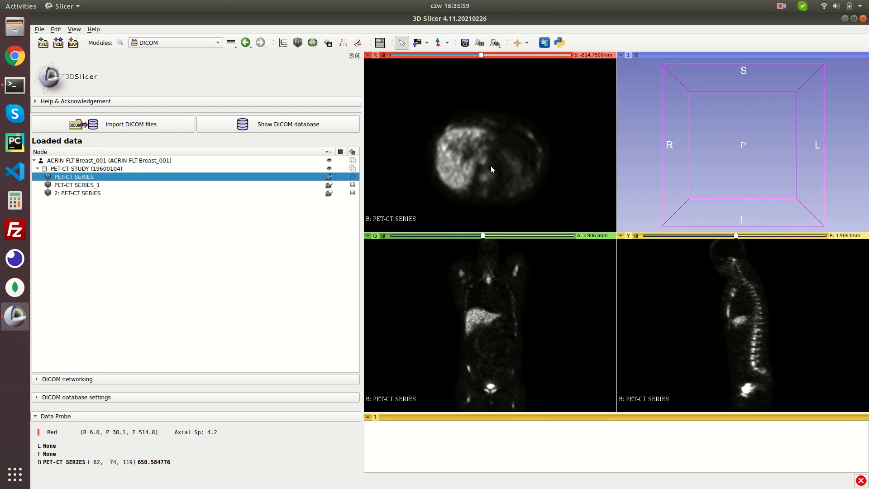
# Create a new segmentation containing Segment_1 and open it in the Segment Editor
pyautogui.click(199, 42)
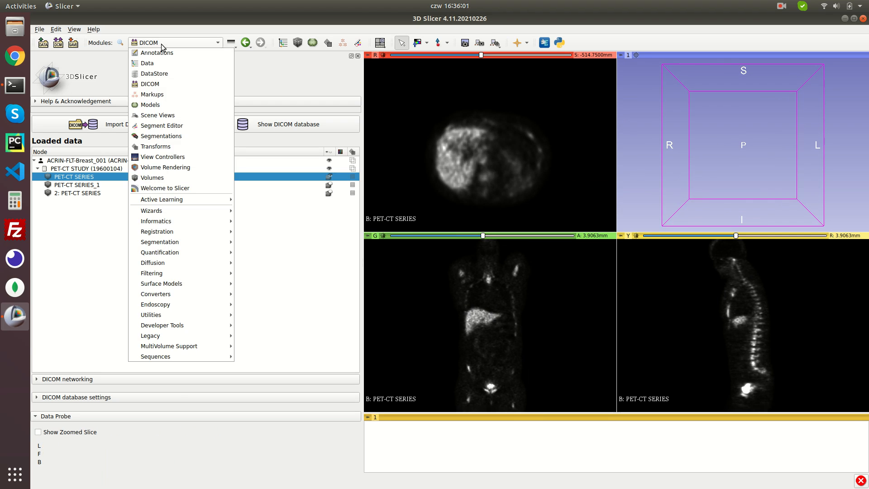
pyautogui.click(194, 136)
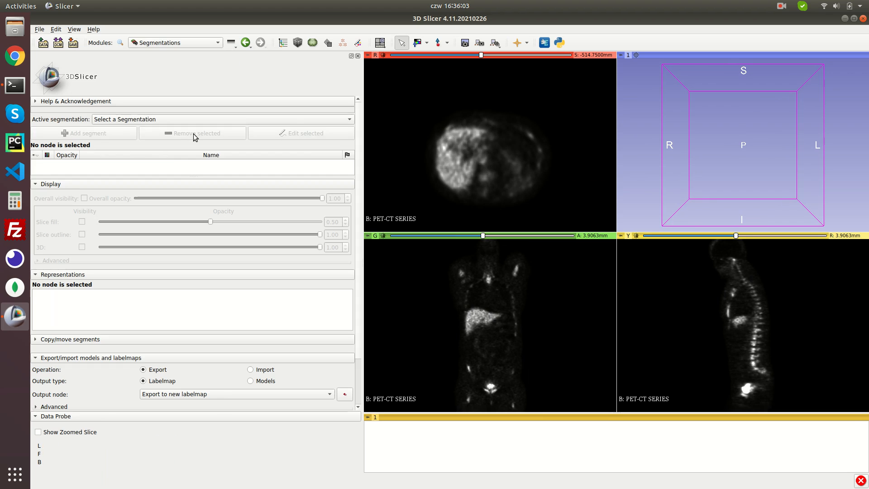
pyautogui.click(159, 120)
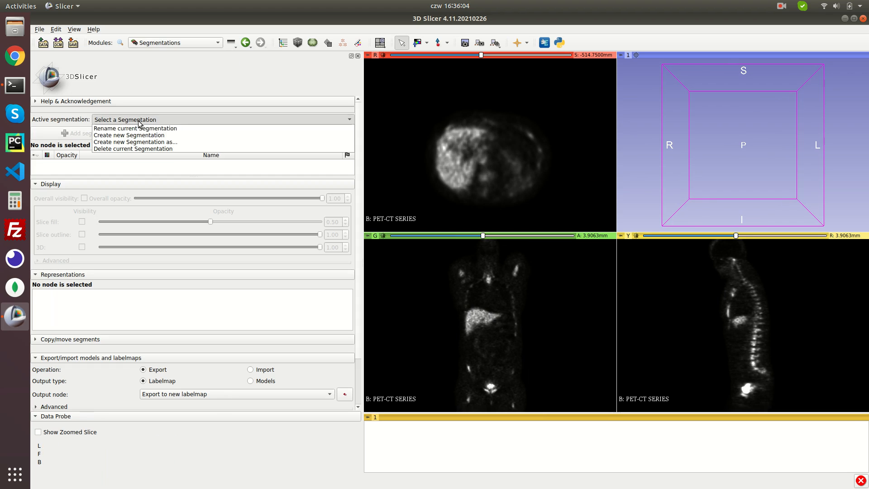
pyautogui.click(167, 136)
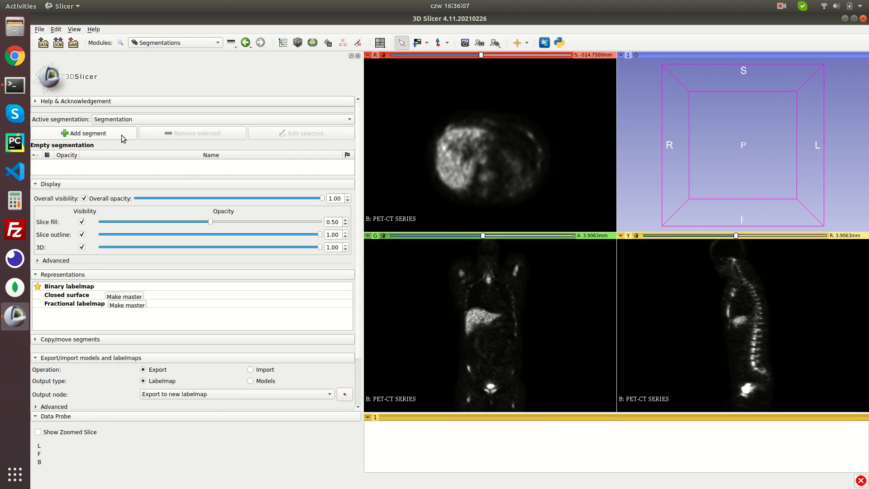
pyautogui.click(123, 135)
pyautogui.click(282, 135)
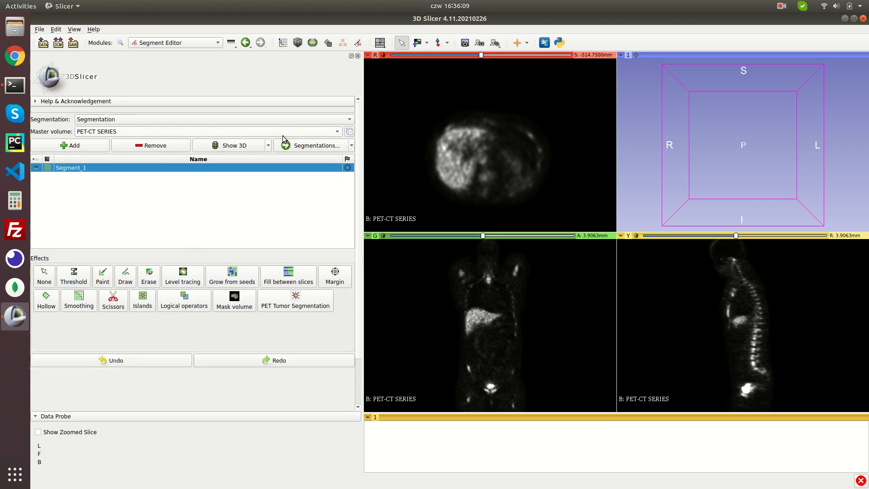
# Use PET Tumor Segmentation on the bright bladder uptake in the coronal slice to fill Segment_1
pyautogui.click(307, 297)
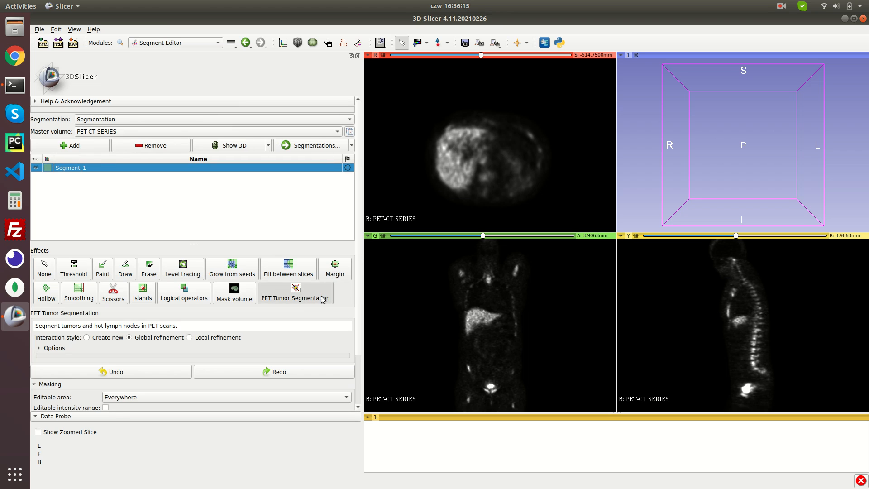
pyautogui.scroll(-4, 506, 361)
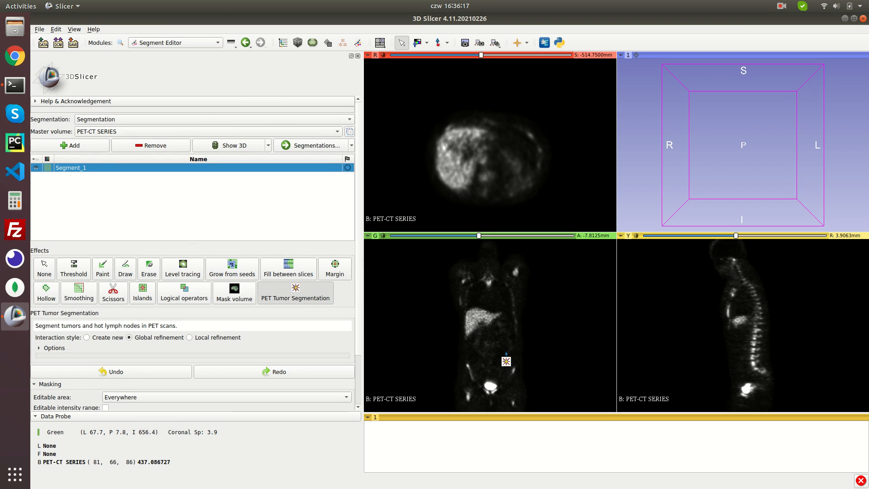
pyautogui.scroll(-1, 506, 360)
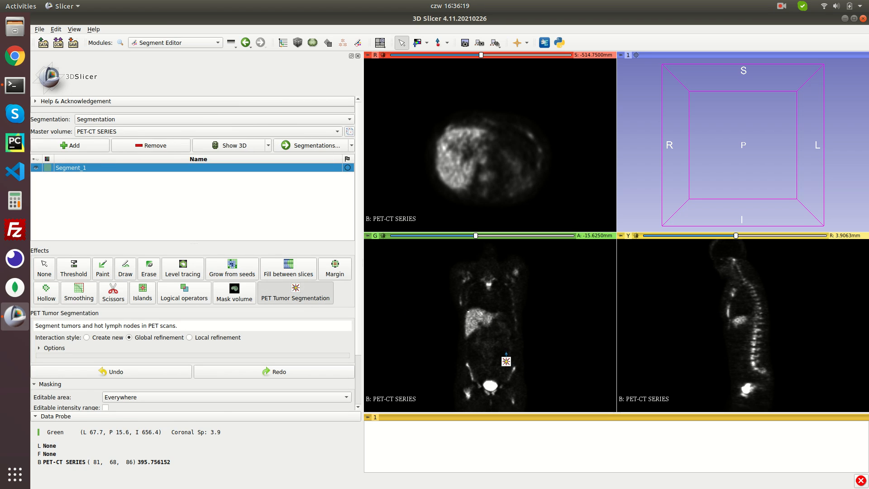
pyautogui.scroll(1, 506, 361)
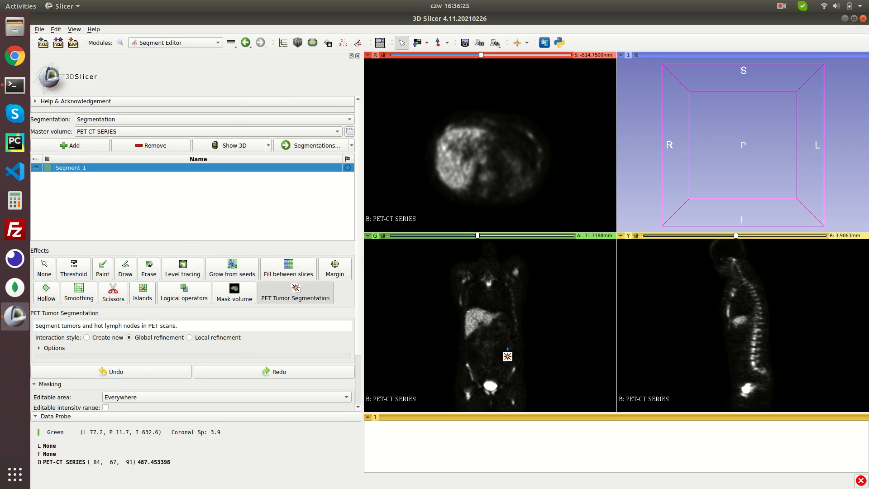
pyautogui.click(490, 396)
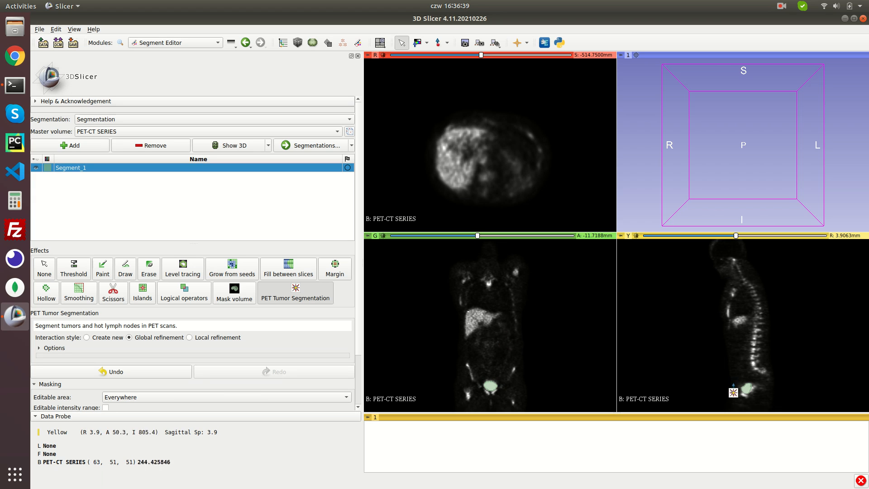
pyautogui.scroll(2, 754, 391)
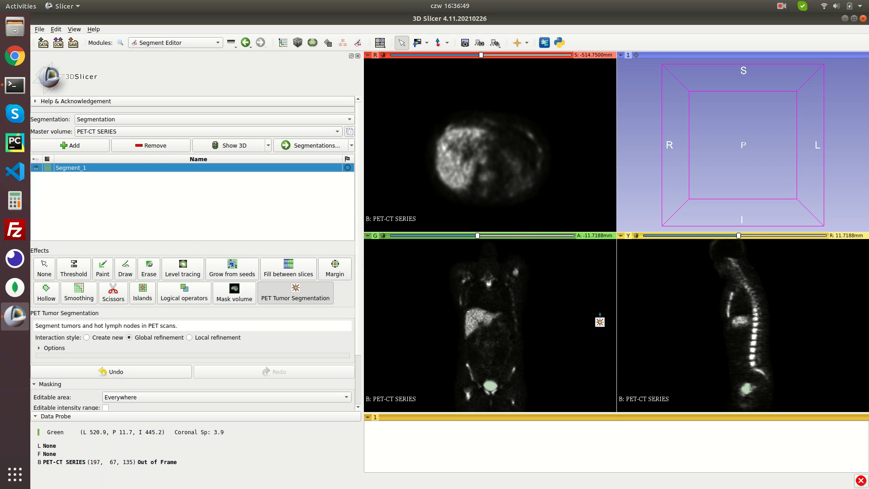
pyautogui.scroll(3, 715, 301)
pyautogui.scroll(-6, 714, 301)
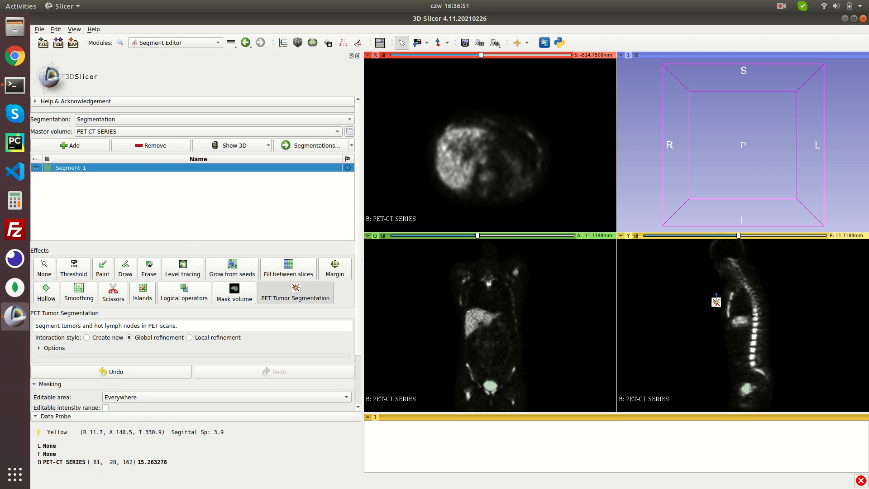
pyautogui.scroll(5, 484, 56)
# Move the axial view to the bladder slice and frame the green Segment_1 surface in 3D
pyautogui.moveTo(484, 55); pyautogui.dragTo(423, 53)
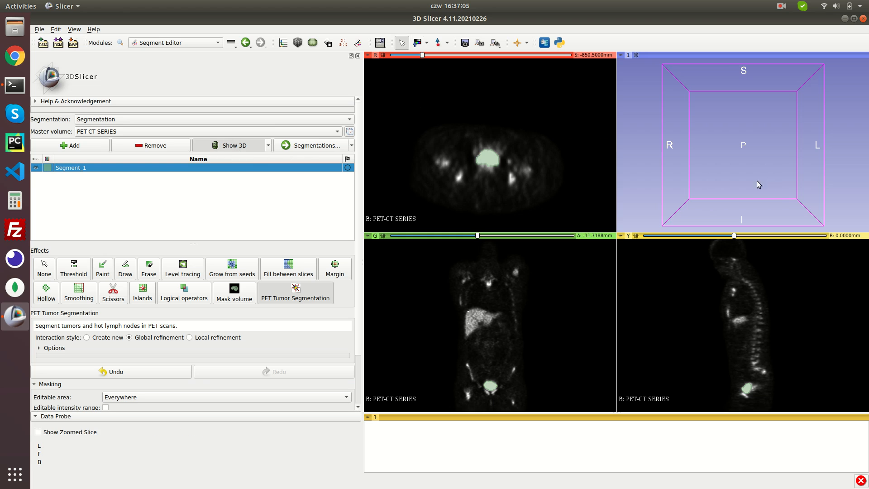
pyautogui.scroll(-3, 748, 179)
pyautogui.scroll(-5, 747, 179)
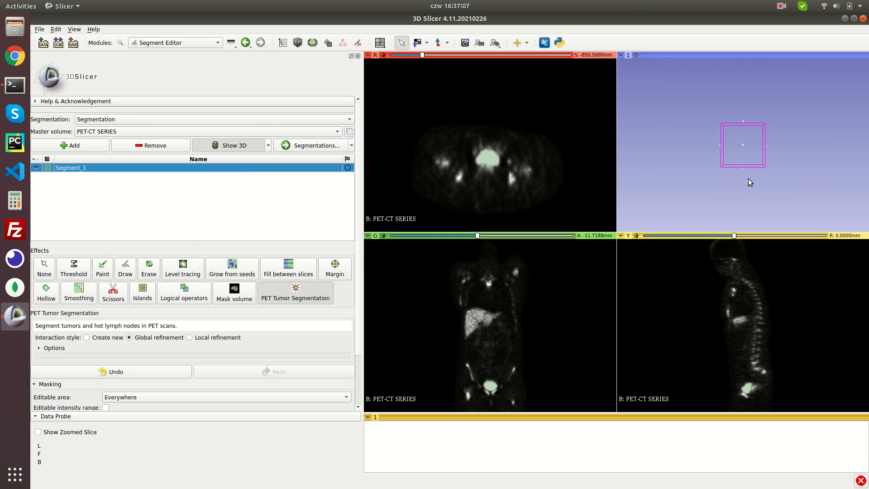
pyautogui.scroll(-5, 748, 178)
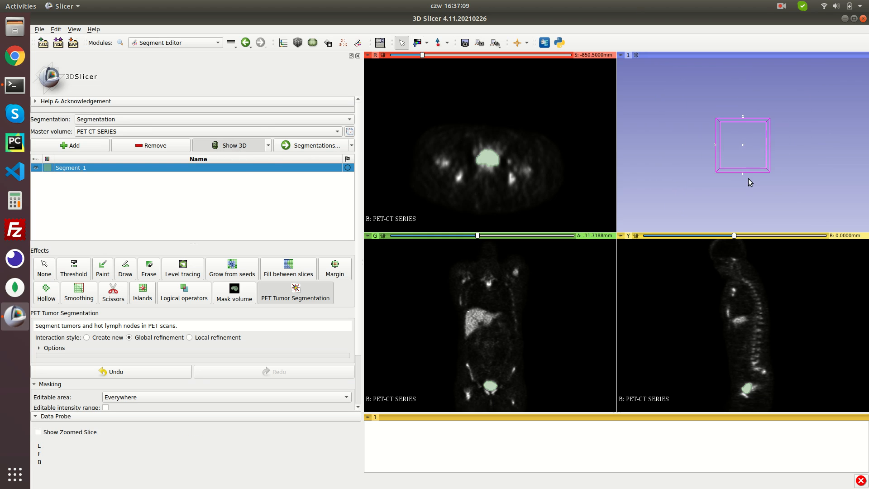
pyautogui.scroll(-2, 750, 194)
pyautogui.moveTo(751, 194); pyautogui.dragTo(737, 159, button='middle')
pyautogui.scroll(5, 731, 167)
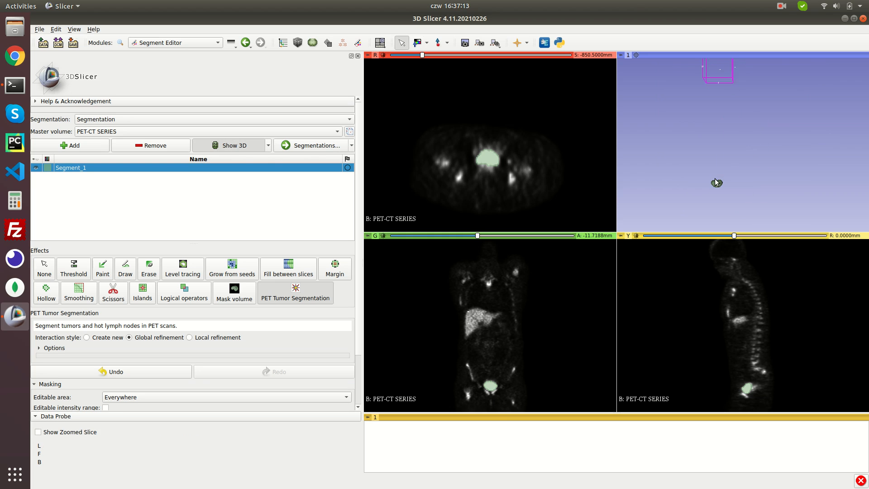
pyautogui.moveTo(706, 202); pyautogui.dragTo(705, 198)
# Volume-render 2: PET-CT SERIES with the CT-AAA preset in the Volume Rendering module
pyautogui.click(164, 43)
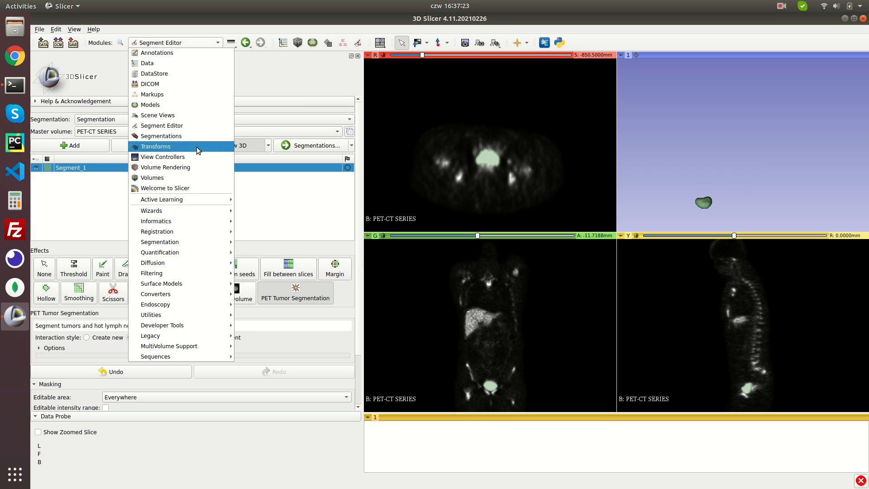
pyautogui.click(199, 166)
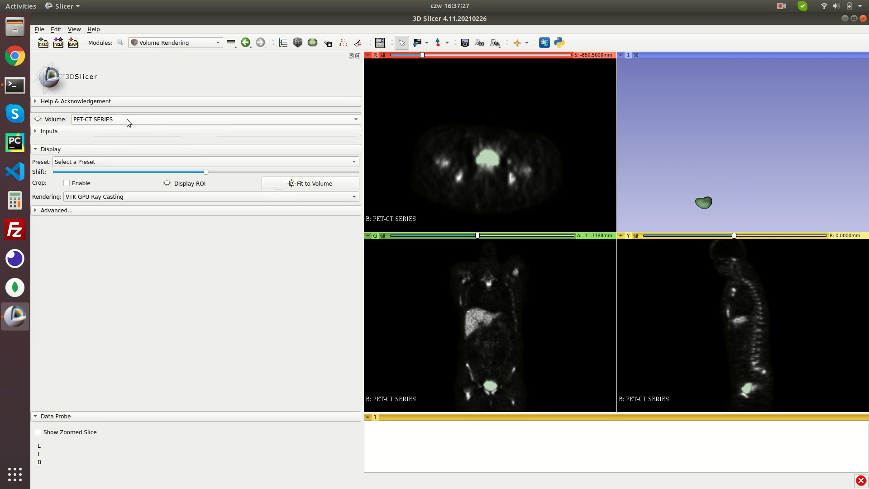
pyautogui.click(112, 119)
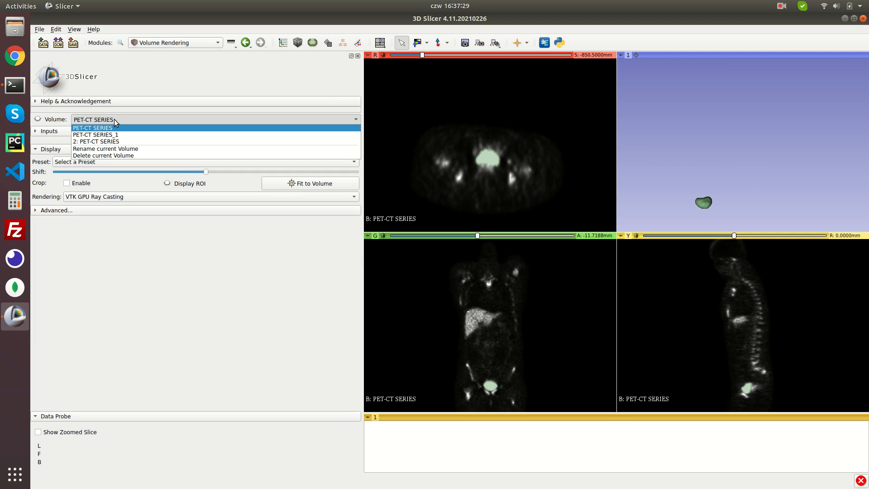
pyautogui.click(121, 142)
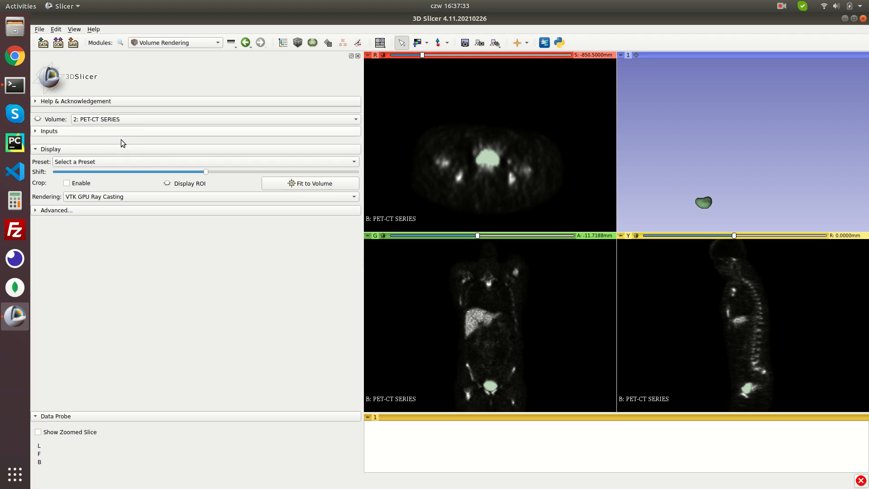
pyautogui.click(38, 119)
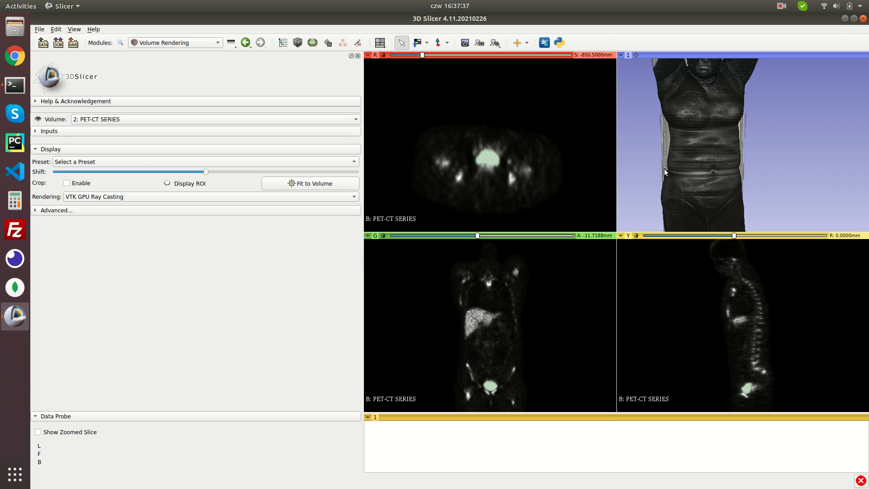
pyautogui.scroll(-2, 724, 147)
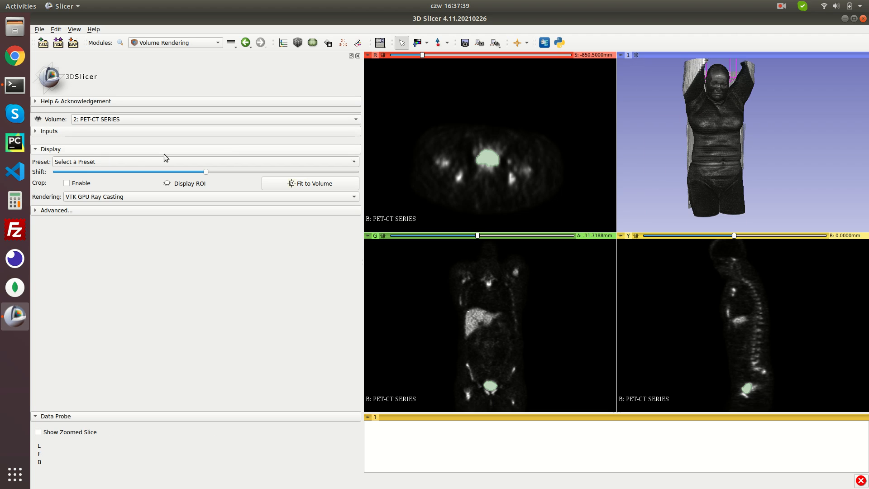
pyautogui.click(92, 162)
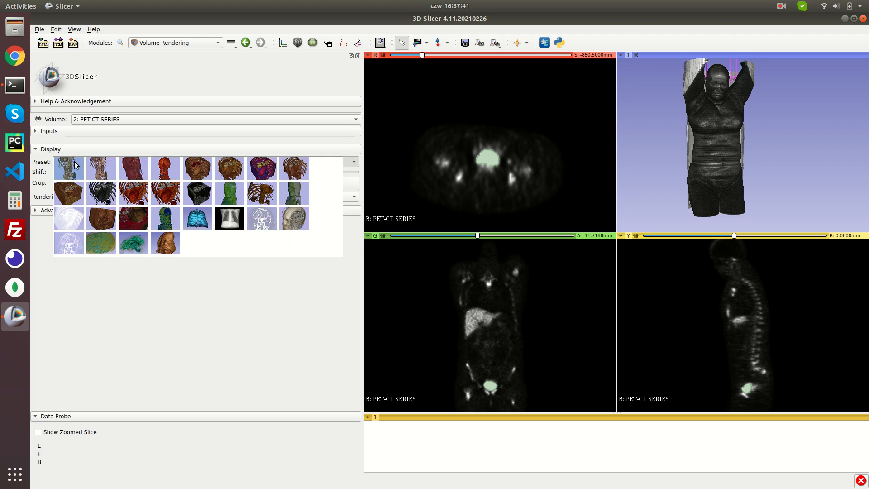
pyautogui.click(76, 174)
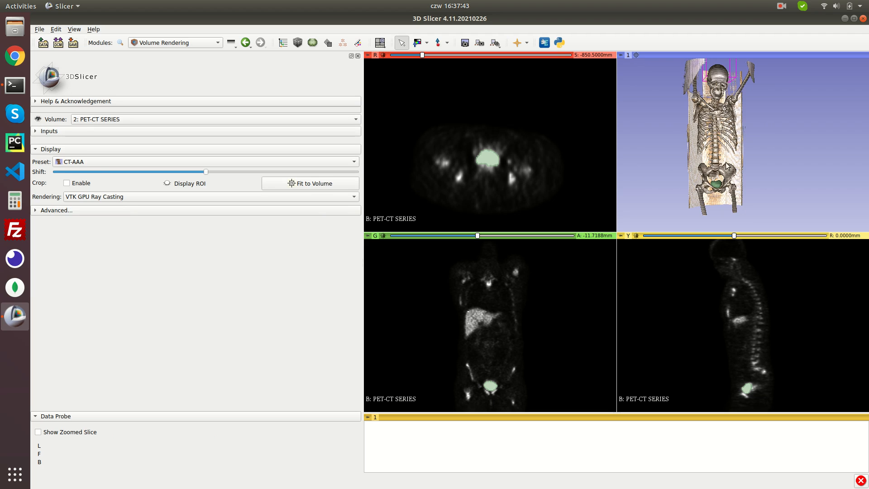
pyautogui.scroll(3, 722, 187)
pyautogui.scroll(1, 719, 178)
pyautogui.scroll(-1, 720, 178)
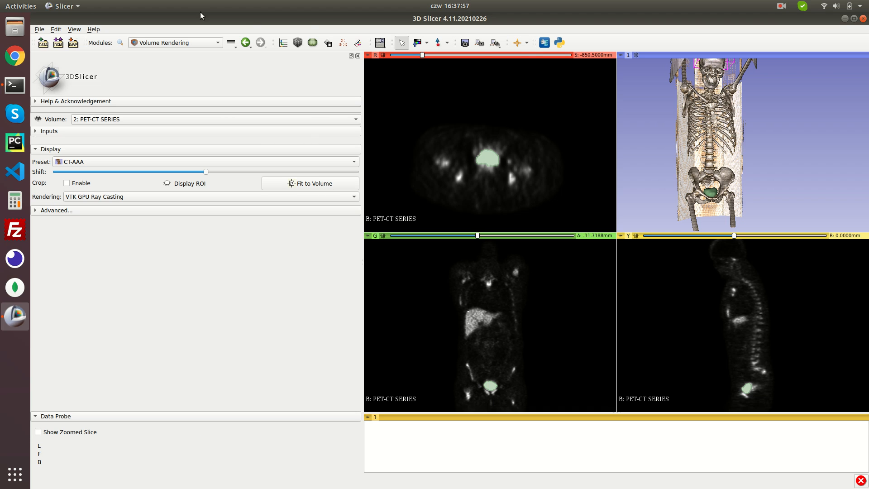
# Save only Segmentation.seg.nrrd, overwriting the existing file
pyautogui.click(73, 43)
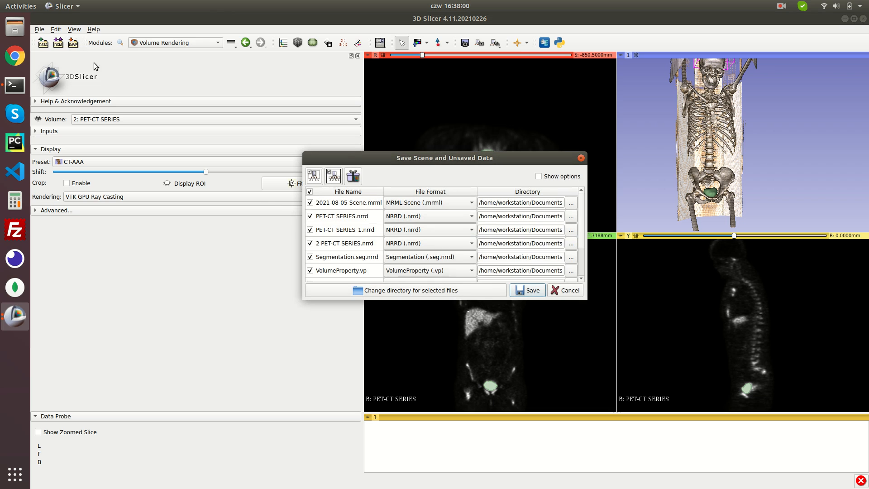
pyautogui.click(309, 192)
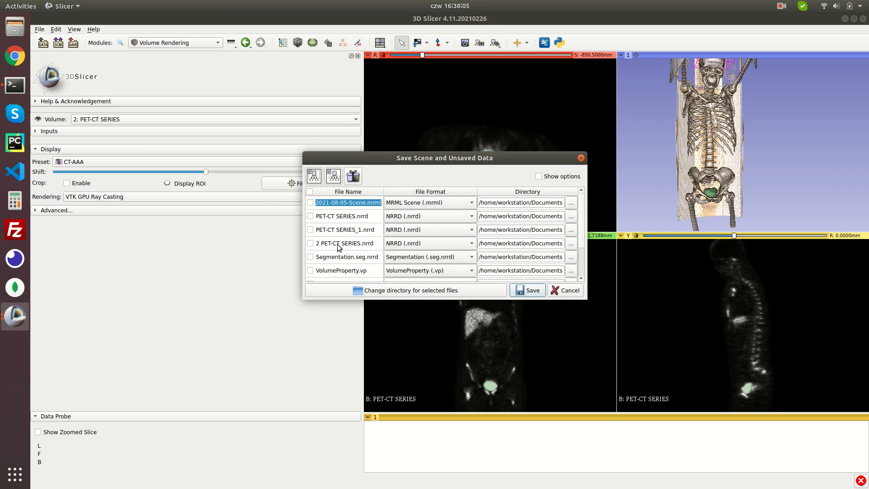
pyautogui.scroll(-1, 341, 249)
pyautogui.scroll(1, 337, 257)
pyautogui.click(310, 257)
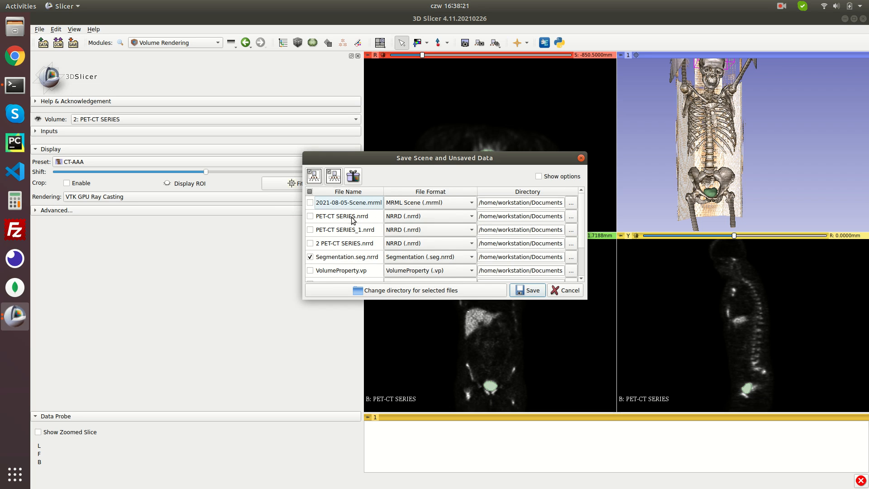
pyautogui.click(530, 292)
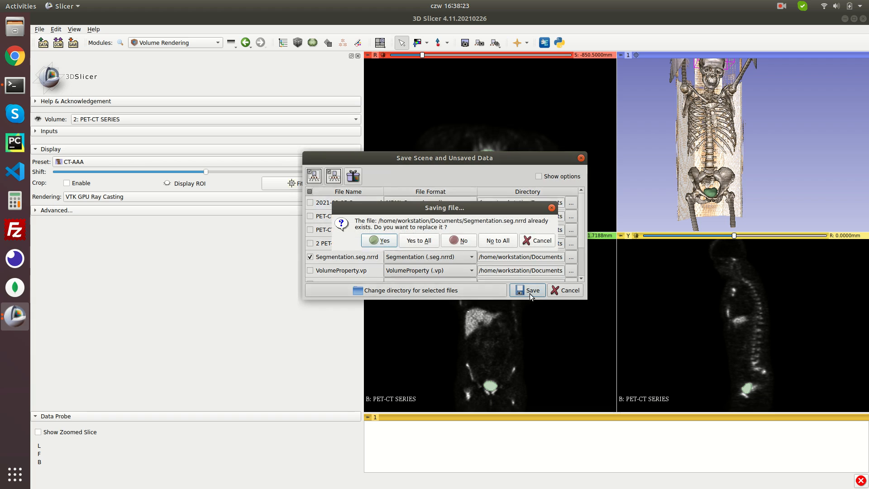
pyautogui.click(384, 241)
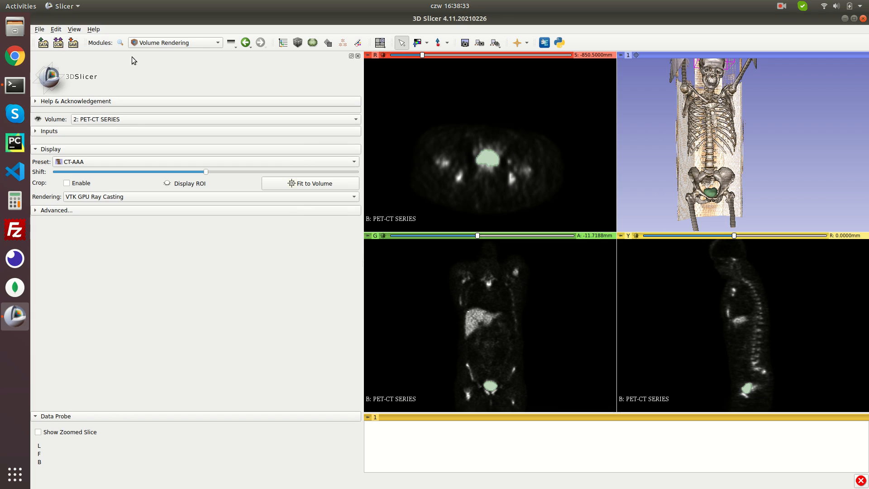
# Switch to Radiomics via 'radio', set input regions to Segmentation, and expand Extraction Customization
pyautogui.click(121, 42)
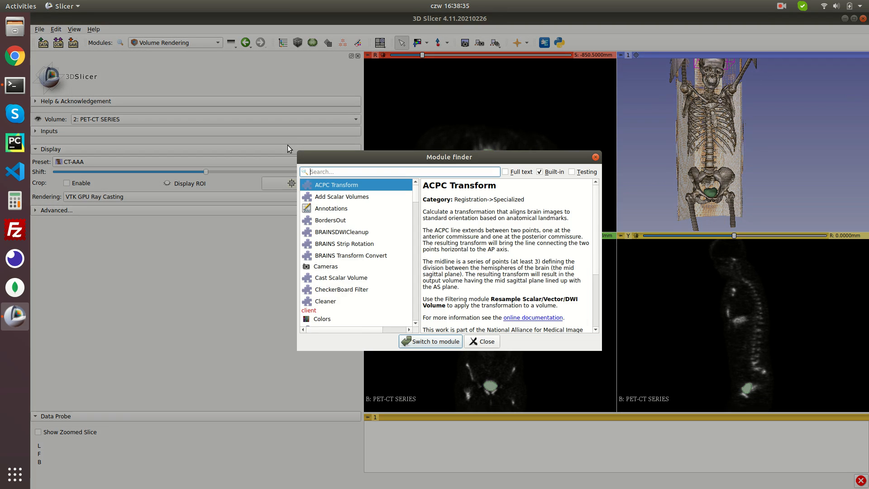
pyautogui.write('radio')
pyautogui.press('Return')
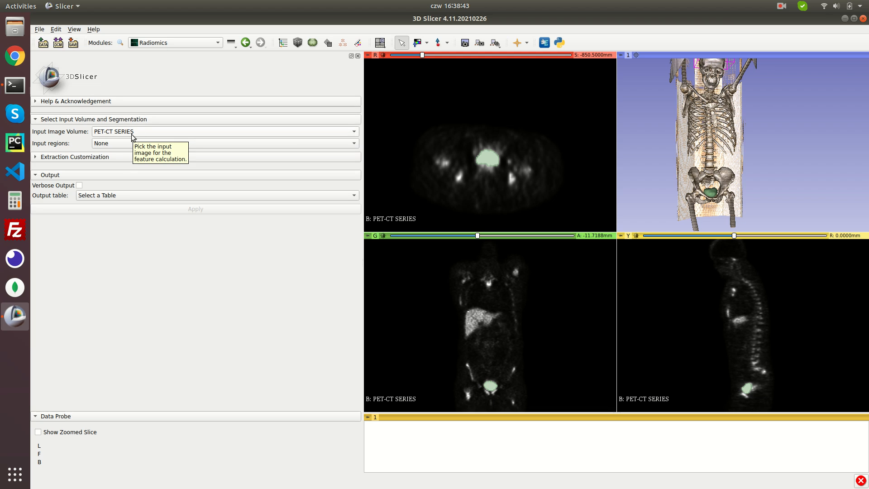
pyautogui.click(115, 143)
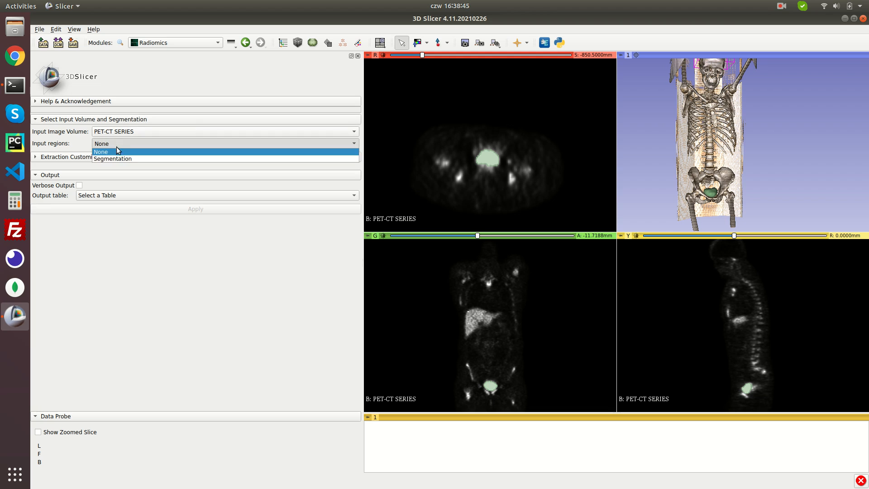
pyautogui.click(120, 159)
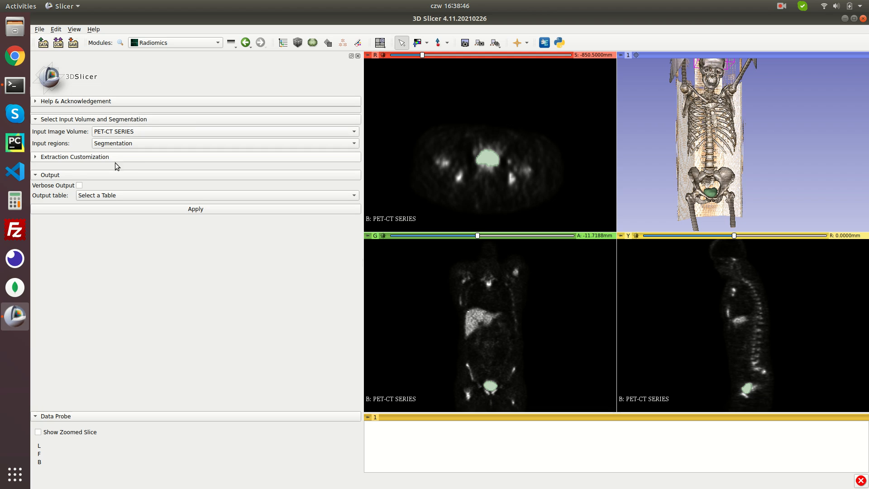
pyautogui.click(68, 159)
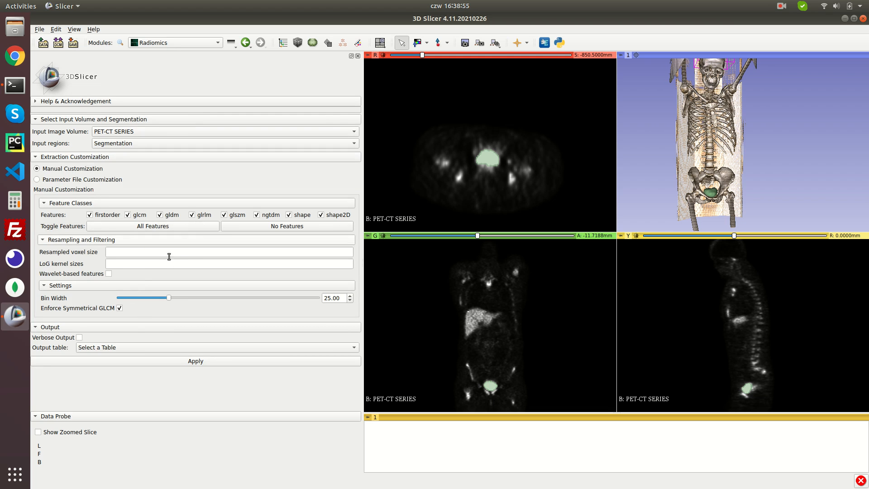
# Compute Radiomics features for Segment_1, enlarge the results table, reposition the views, and widen column D
pyautogui.click(193, 362)
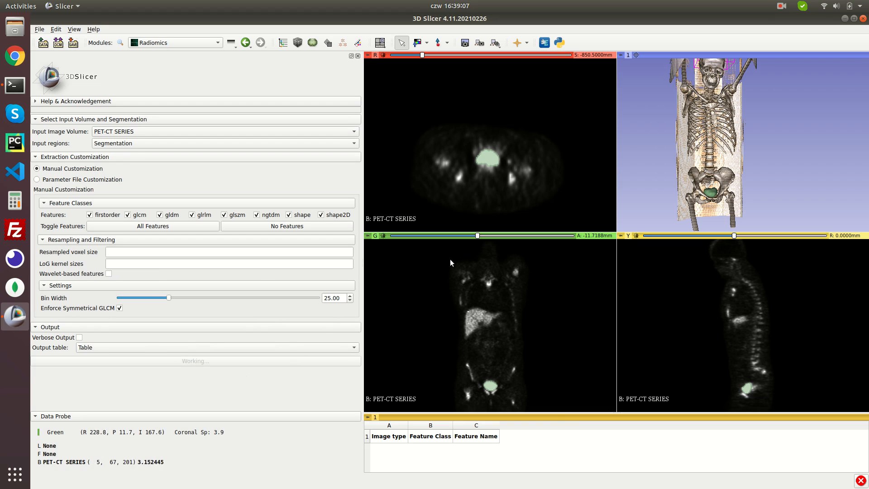
pyautogui.moveTo(568, 411); pyautogui.dragTo(547, 304)
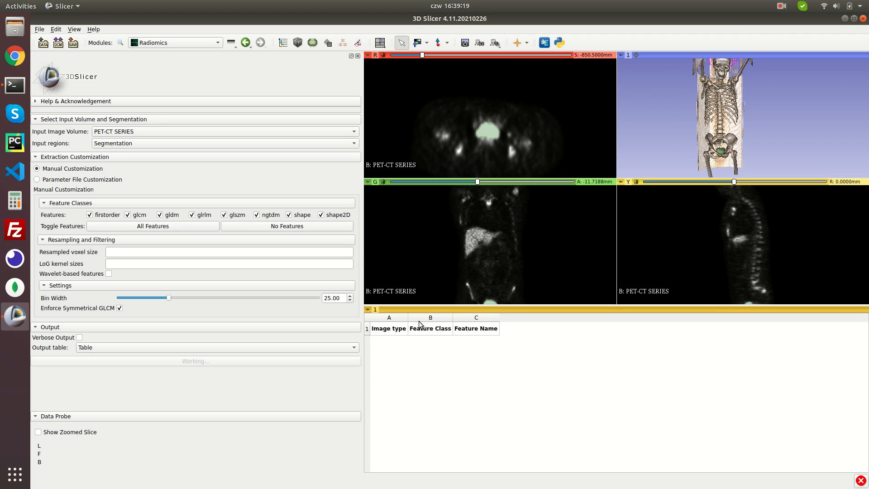
pyautogui.moveTo(527, 265); pyautogui.dragTo(526, 233, button='middle')
pyautogui.moveTo(735, 267); pyautogui.dragTo(733, 234, button='middle')
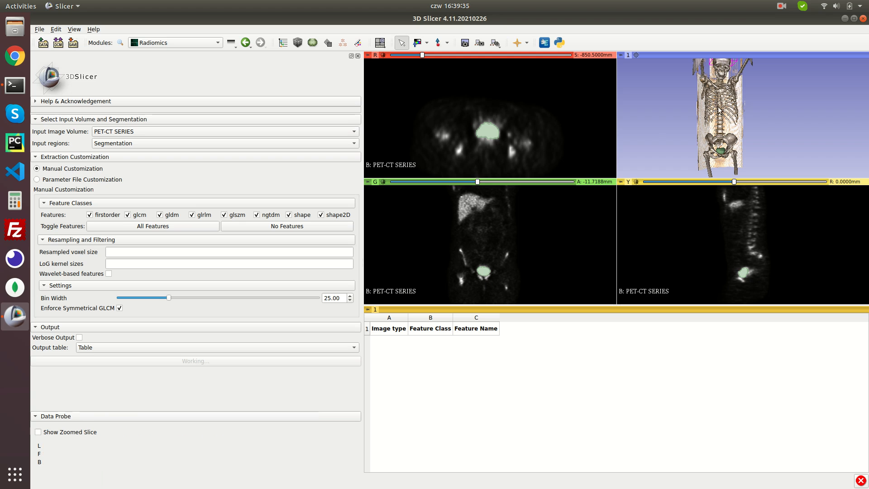
pyautogui.scroll(5, 729, 126)
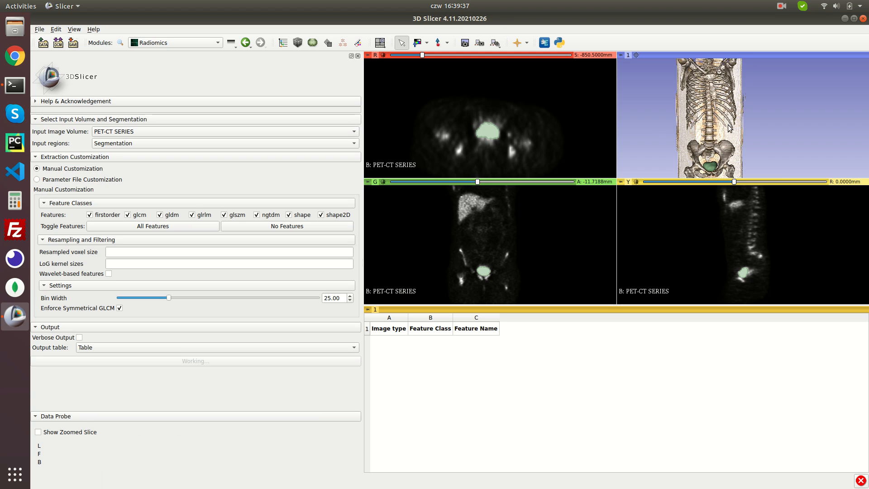
pyautogui.moveTo(728, 126); pyautogui.dragTo(733, 105, button='middle')
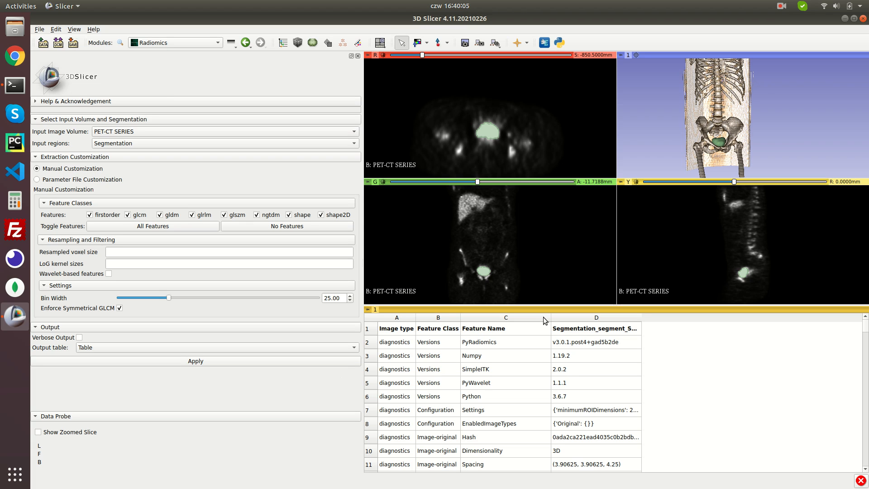
pyautogui.moveTo(642, 321); pyautogui.dragTo(692, 323)
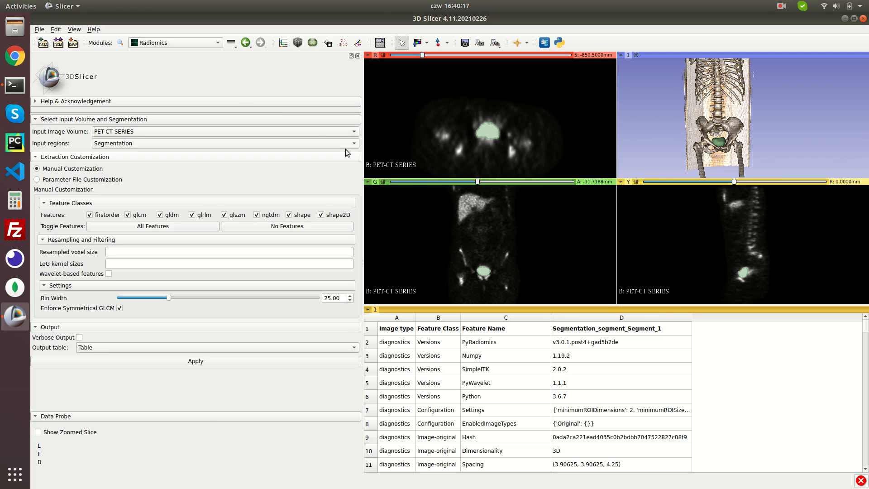
# Save just Table.tsv with all other files unchecked, overwriting the existing Table.tsv
pyautogui.click(73, 43)
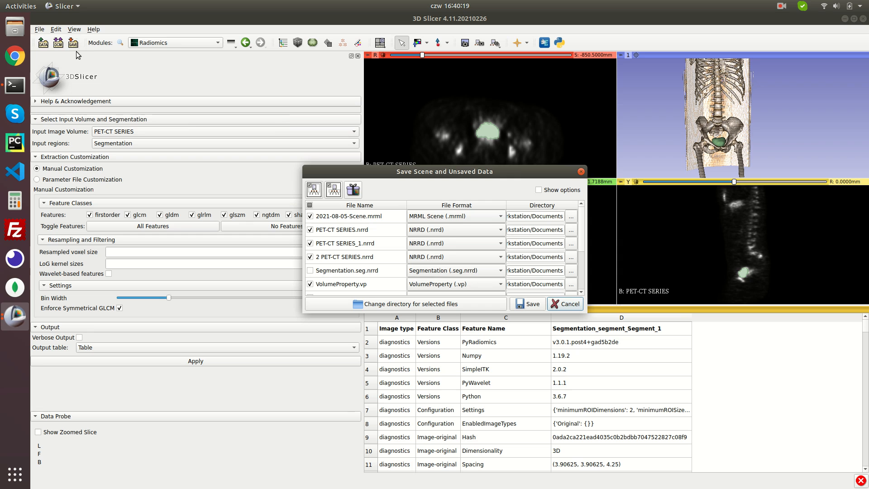
pyautogui.click(310, 205)
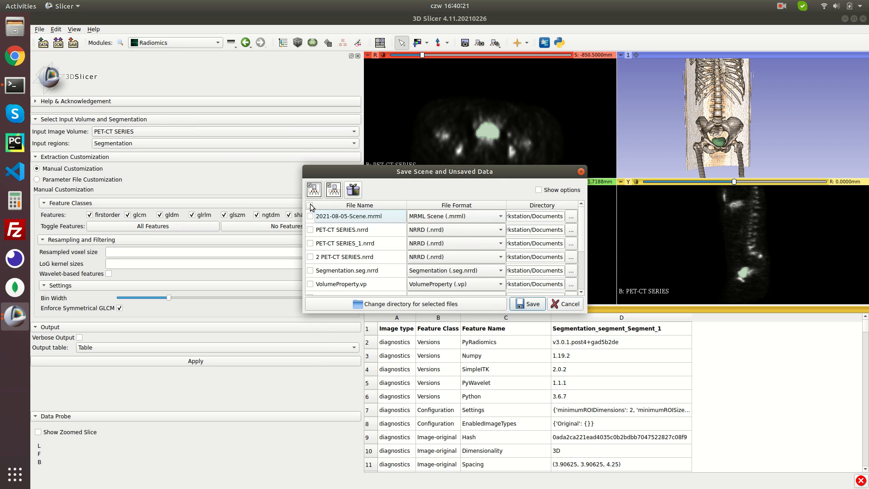
pyautogui.scroll(-2, 324, 271)
pyautogui.click(310, 274)
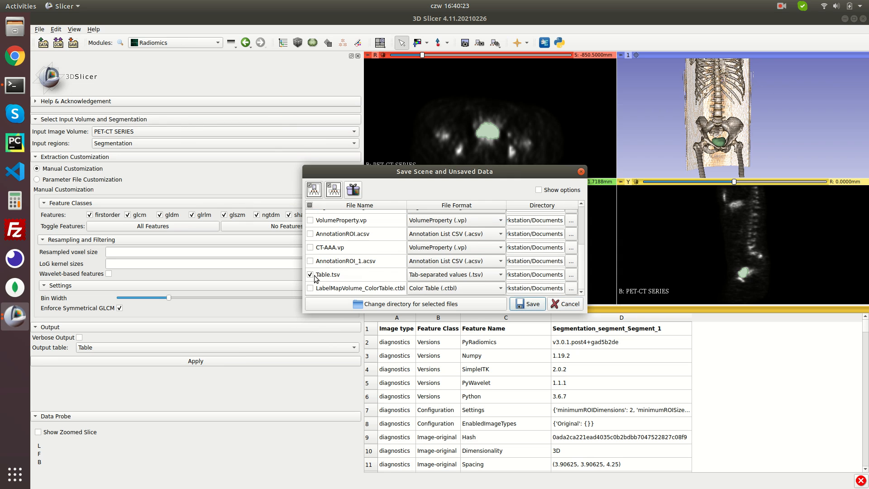
pyautogui.click(530, 304)
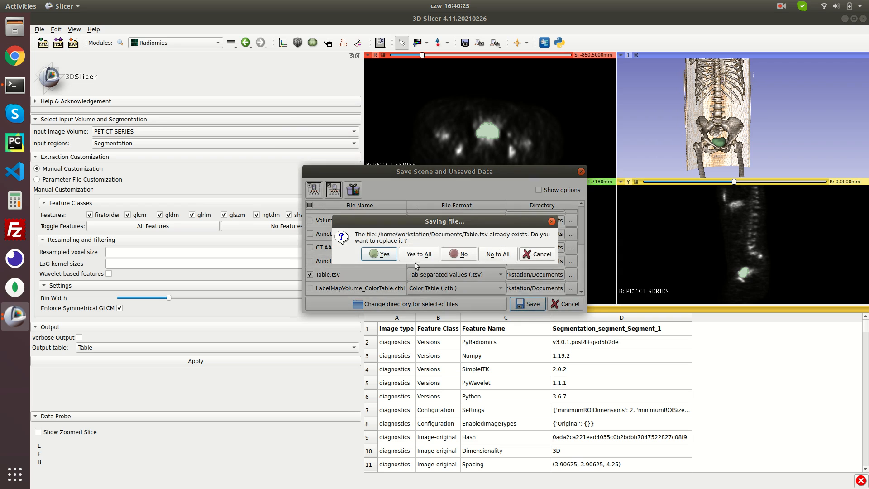
pyautogui.click(399, 254)
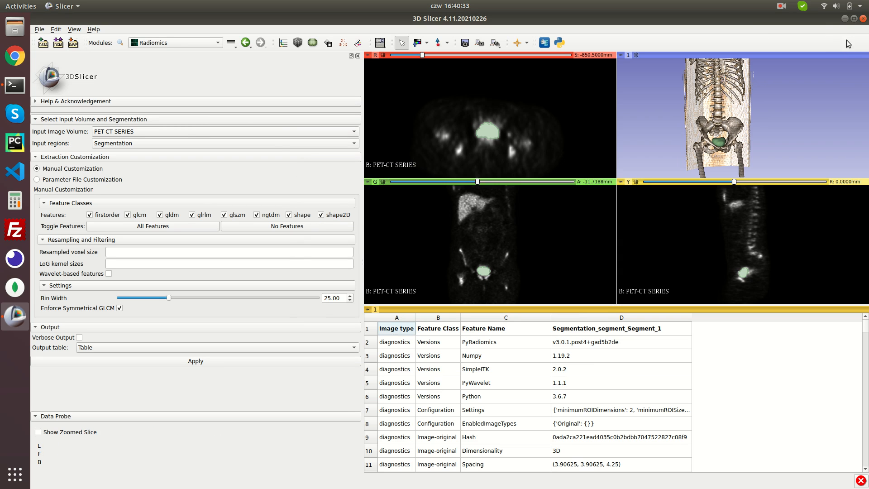
# Scroll the Radiomics table to the Segment_1 shape, firstorder and glcm values, e.g. glcm Contrast
pyautogui.scroll(-7, 655, 353)
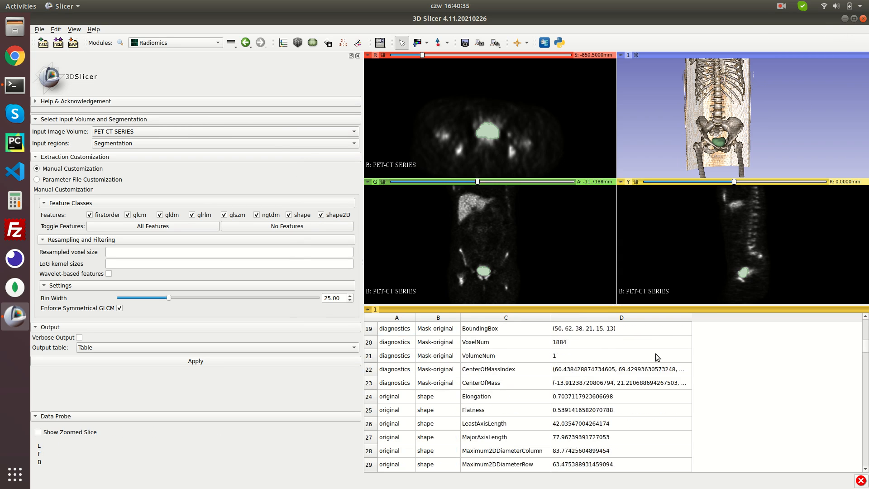
pyautogui.scroll(-5, 655, 354)
pyautogui.scroll(-6, 667, 333)
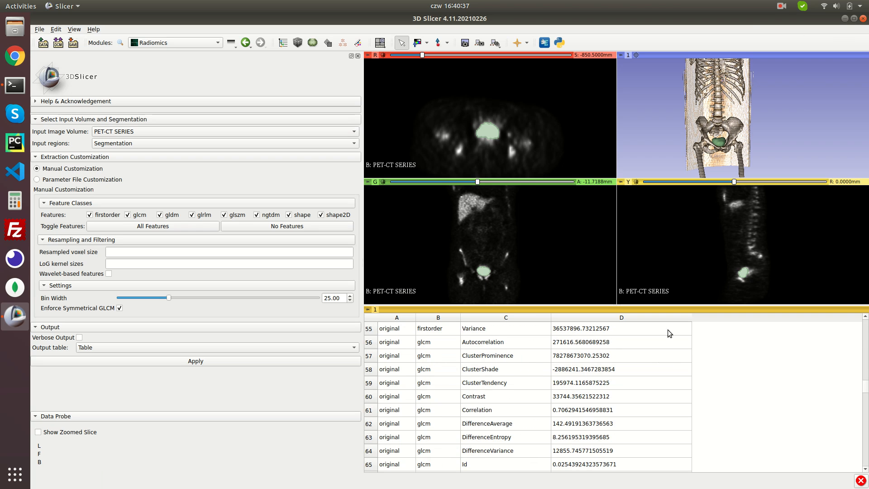